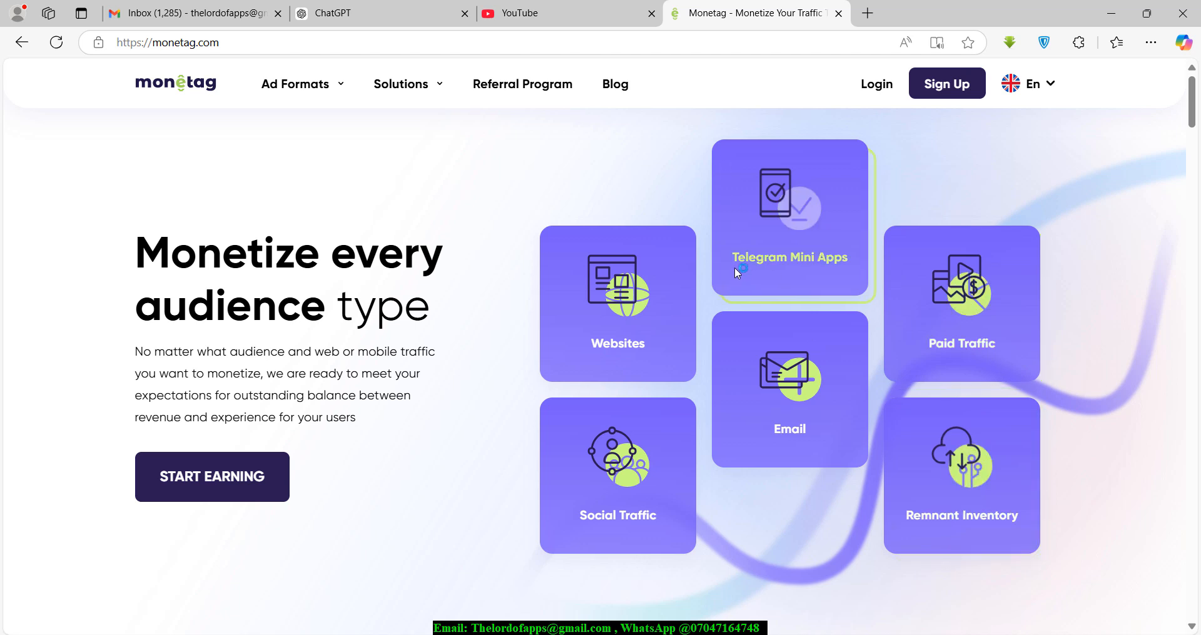
Log in to the Monetag publisher account and open the form for adding a new site
left_click_drag(735, 261, 851, 261)
left_click(818, 257)
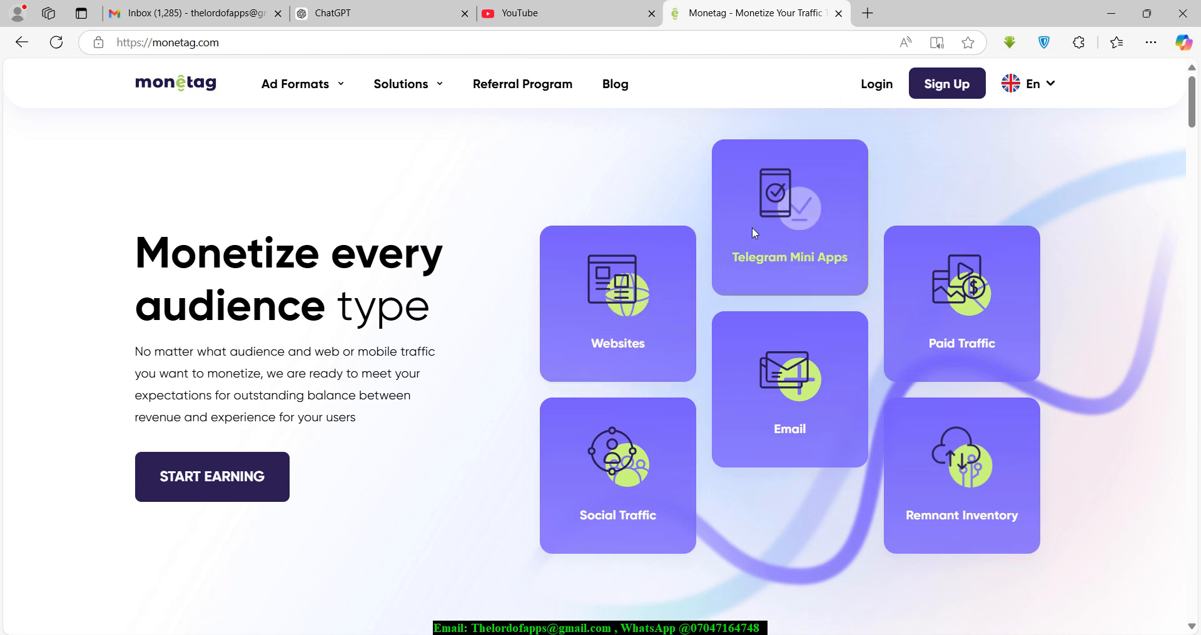
left_click(874, 88)
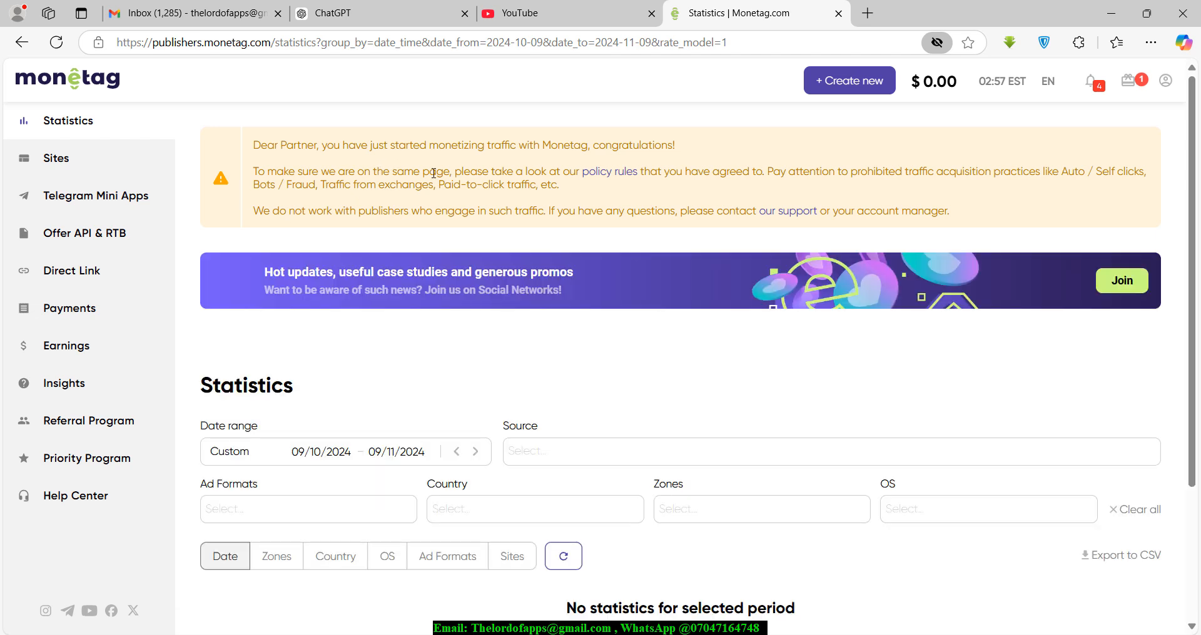
left_click(62, 164)
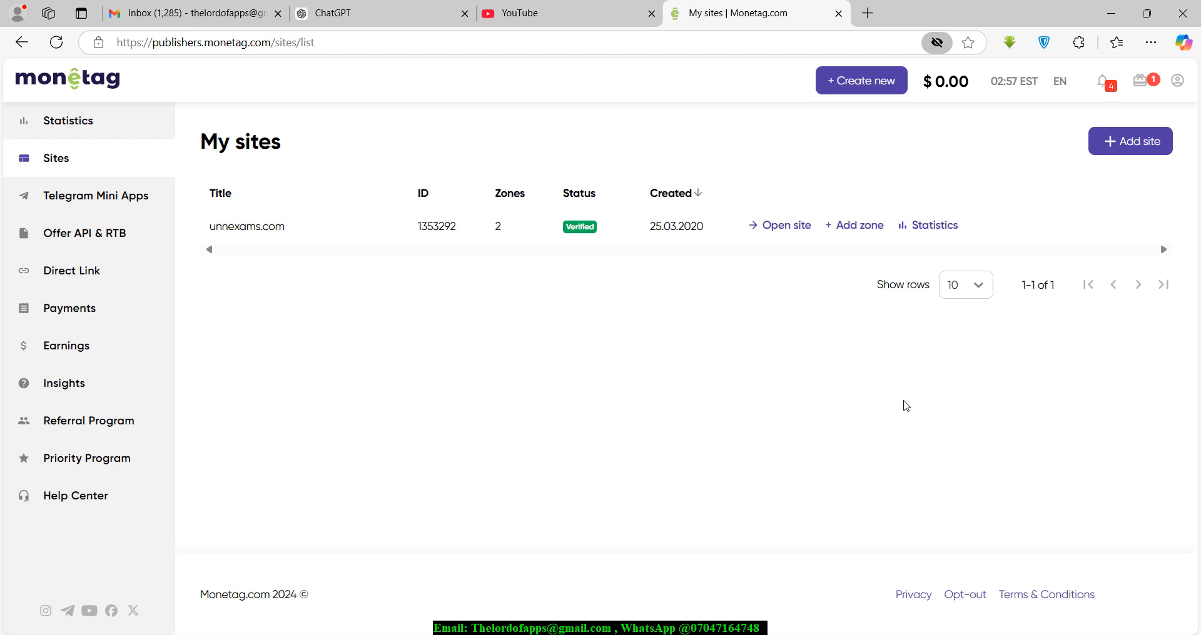
left_click(1154, 145)
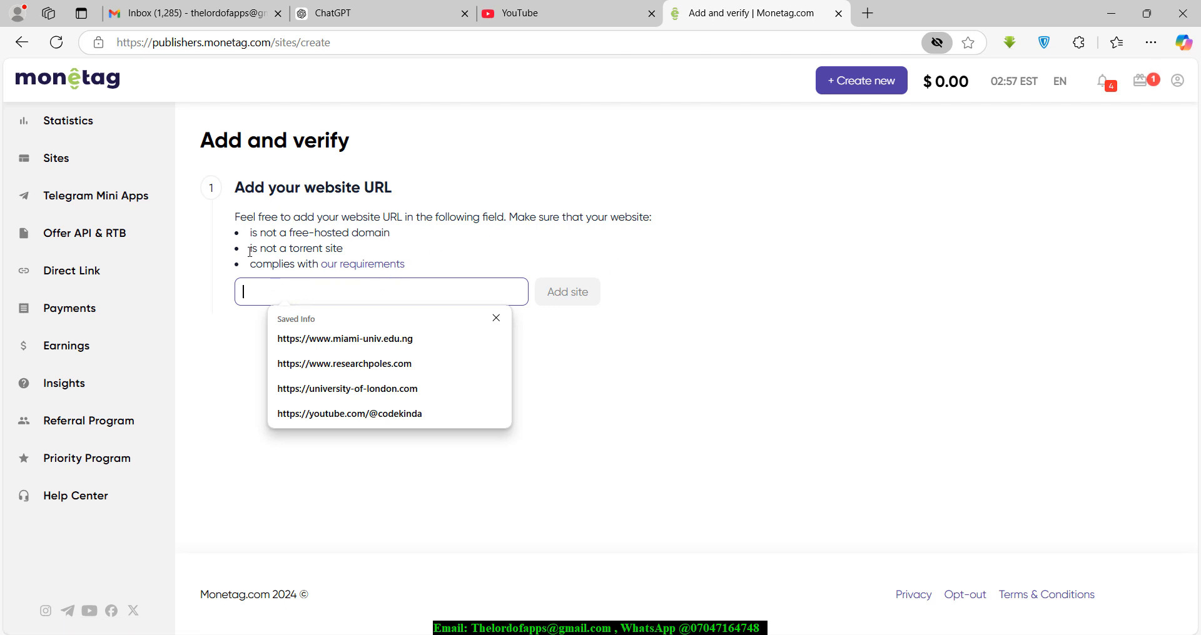
left_click_drag(235, 211, 335, 263)
left_click(260, 365)
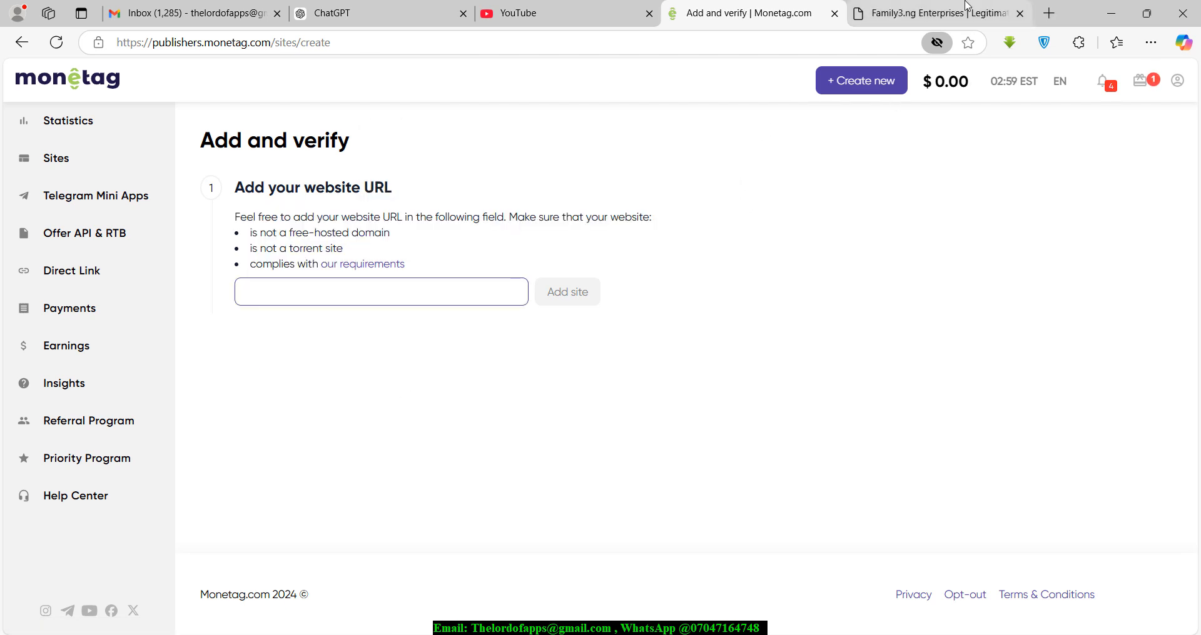
left_click(928, 5)
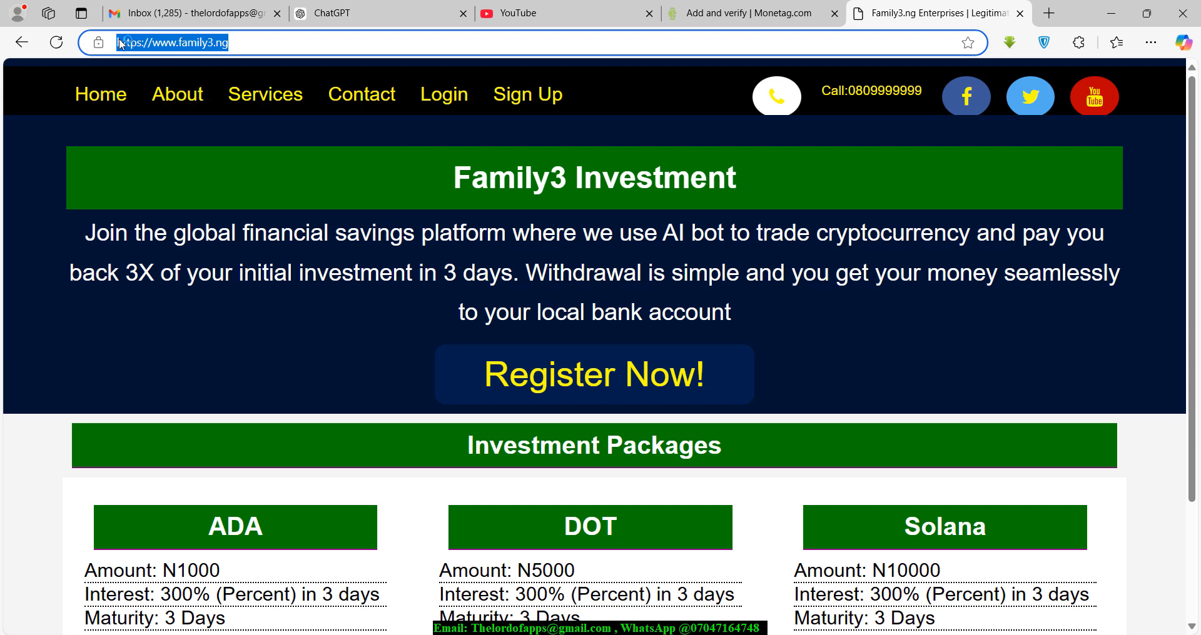
left_click(800, 21)
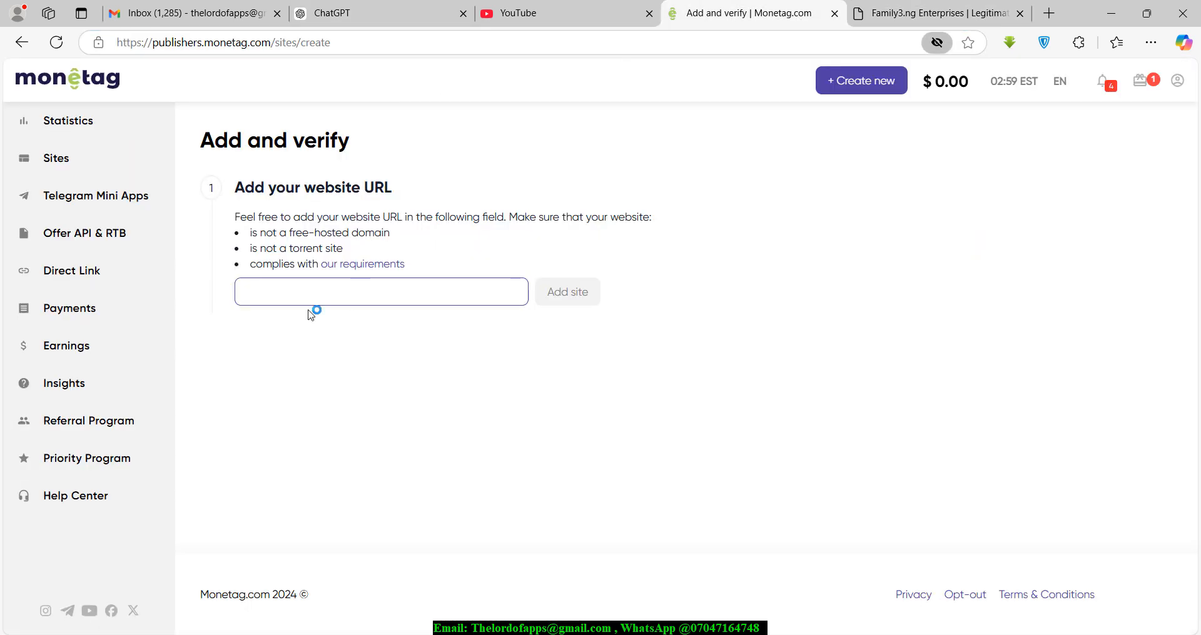
left_click(257, 296)
type("https://www.family3.ng/")
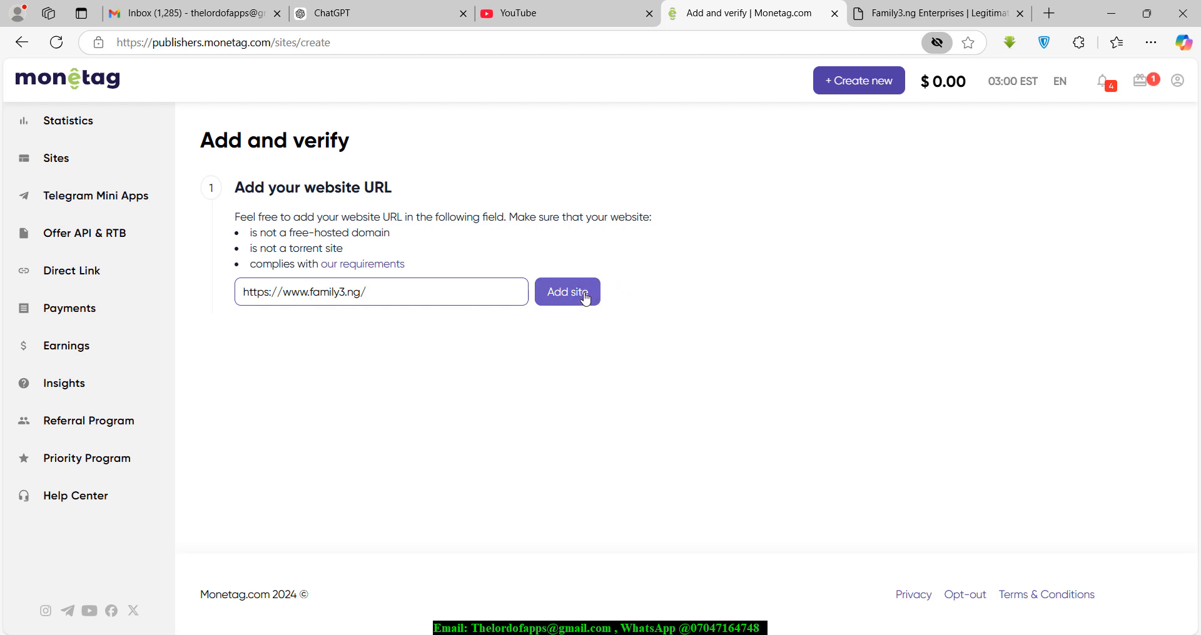
left_click_drag(375, 292, 205, 292)
left_click(456, 407)
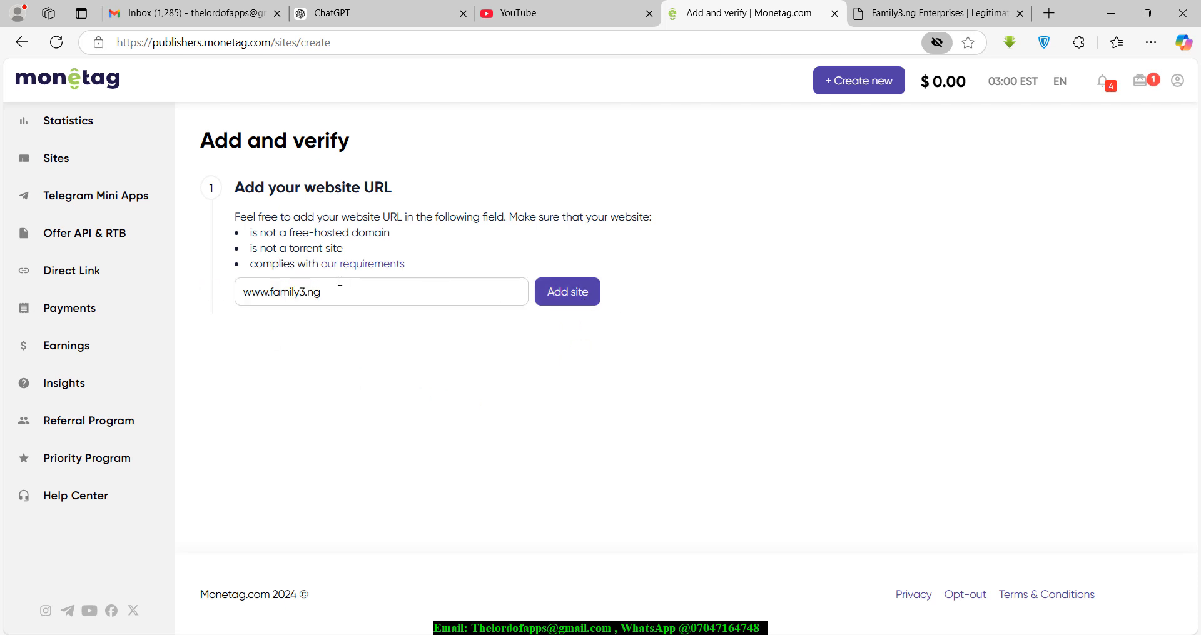
left_click_drag(320, 291, 213, 297)
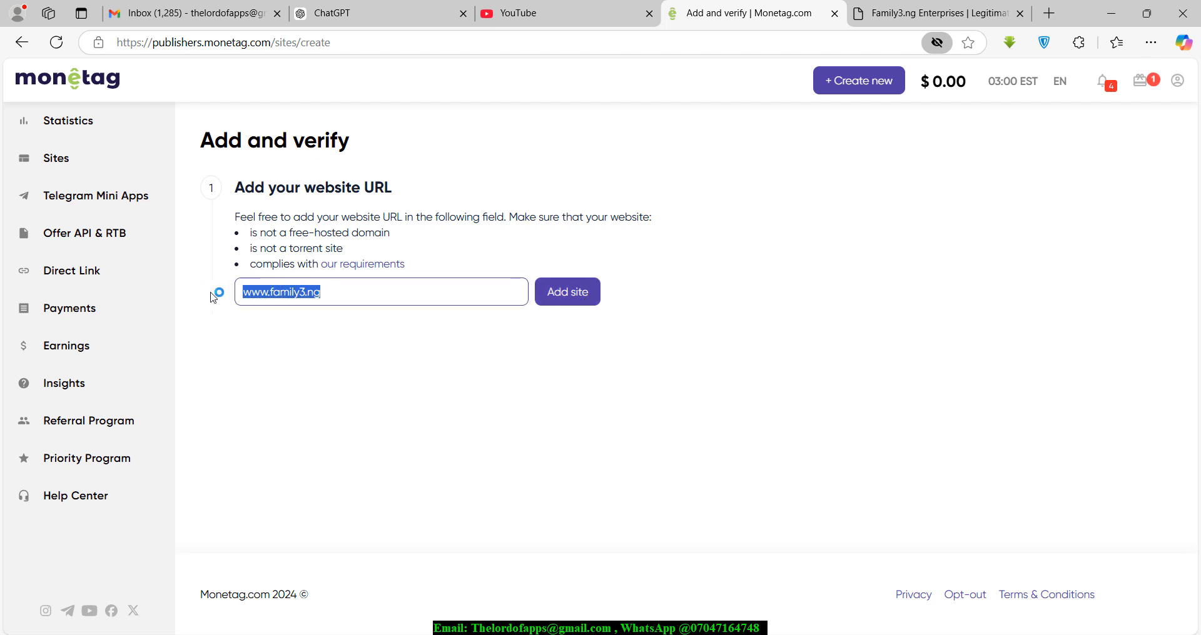
left_click(414, 399)
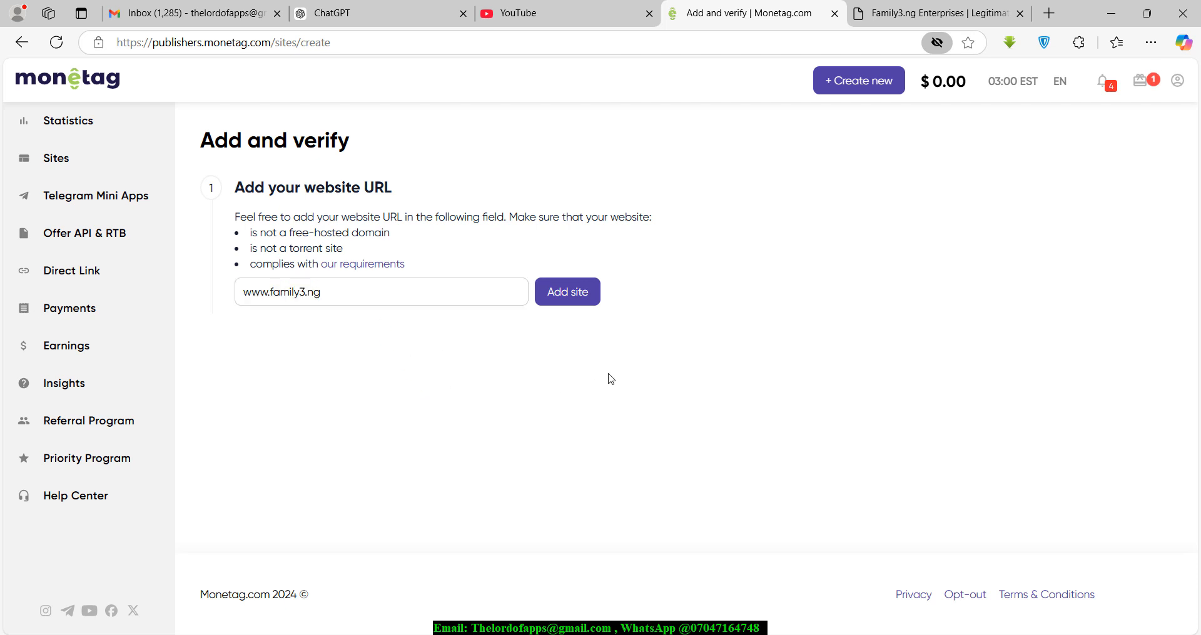
left_click(584, 294)
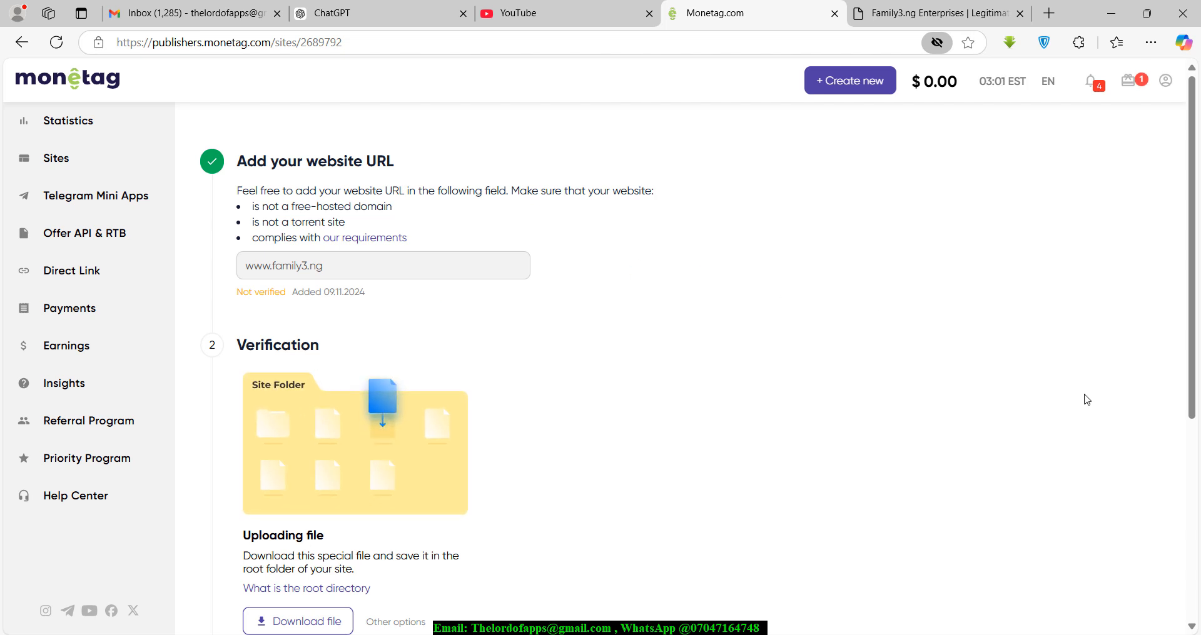
Download the site verification file, keep it despite the browser's safety warning, and try to verify the site
left_click_drag(1192, 226, 1198, 333)
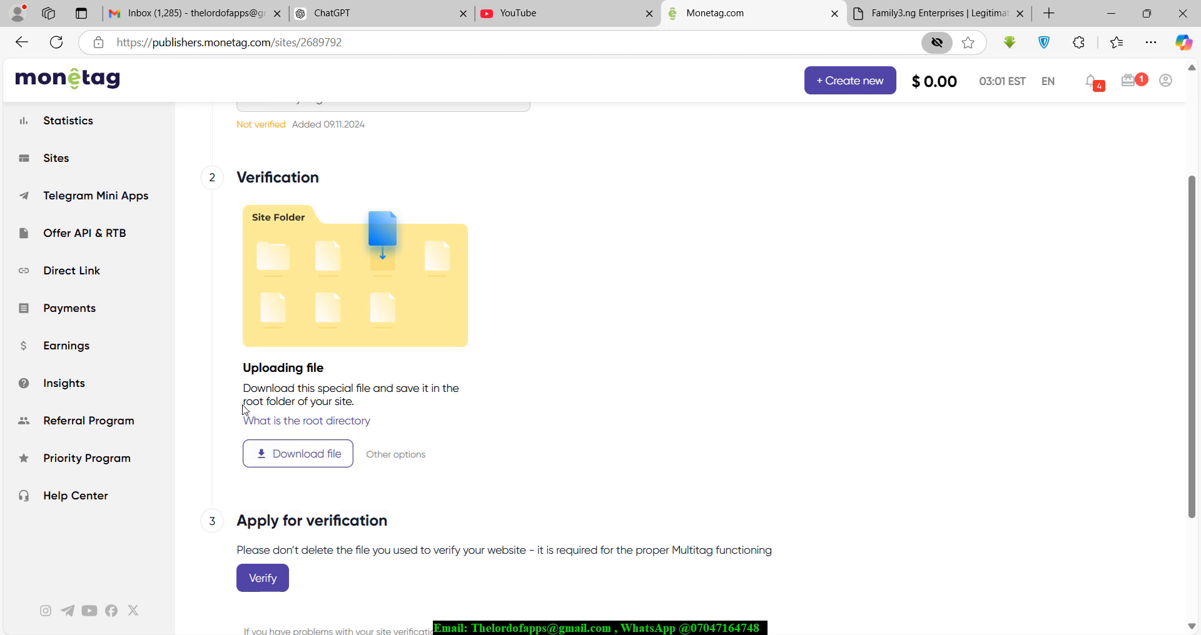
left_click_drag(253, 404, 264, 403)
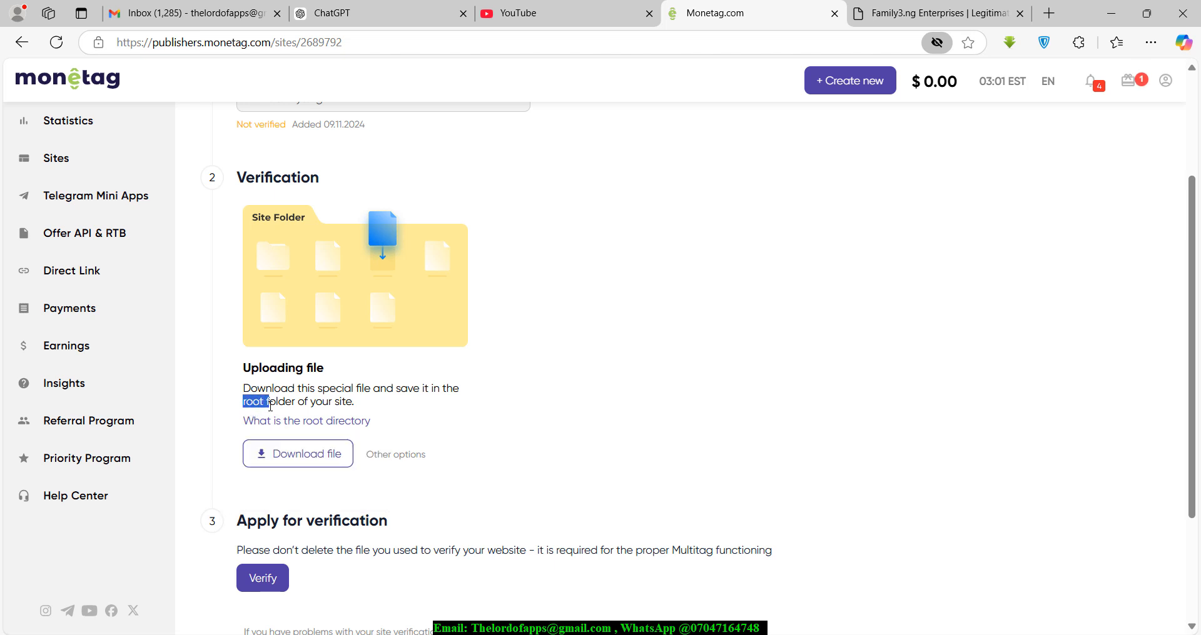
left_click(317, 419)
mouse_move(320, 423)
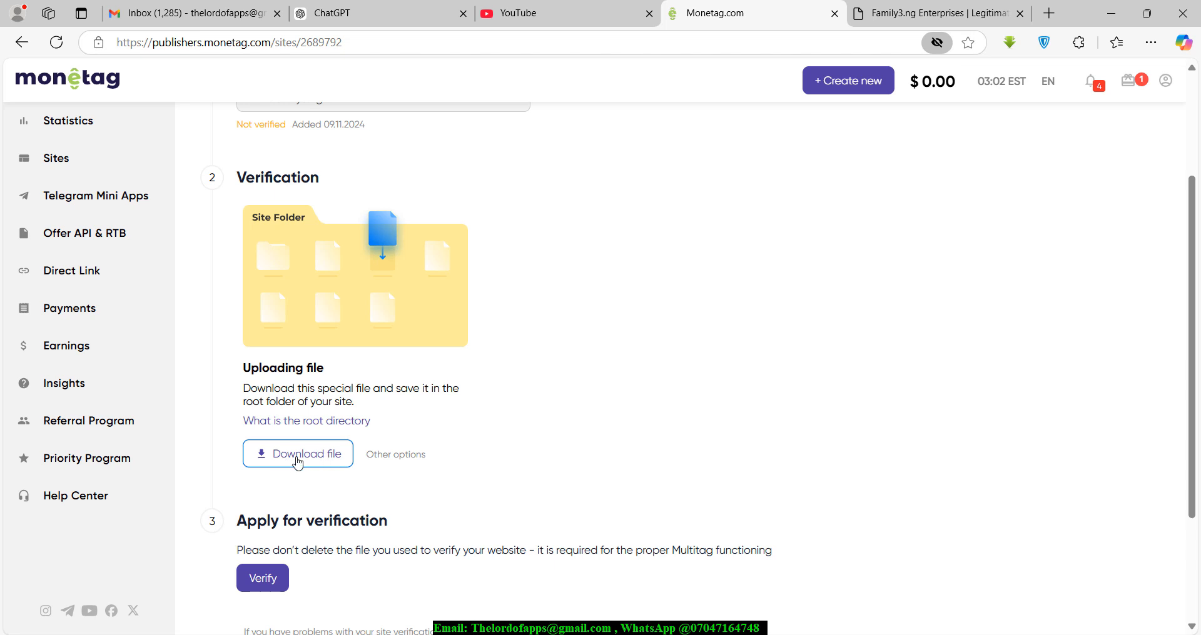
left_click(297, 463)
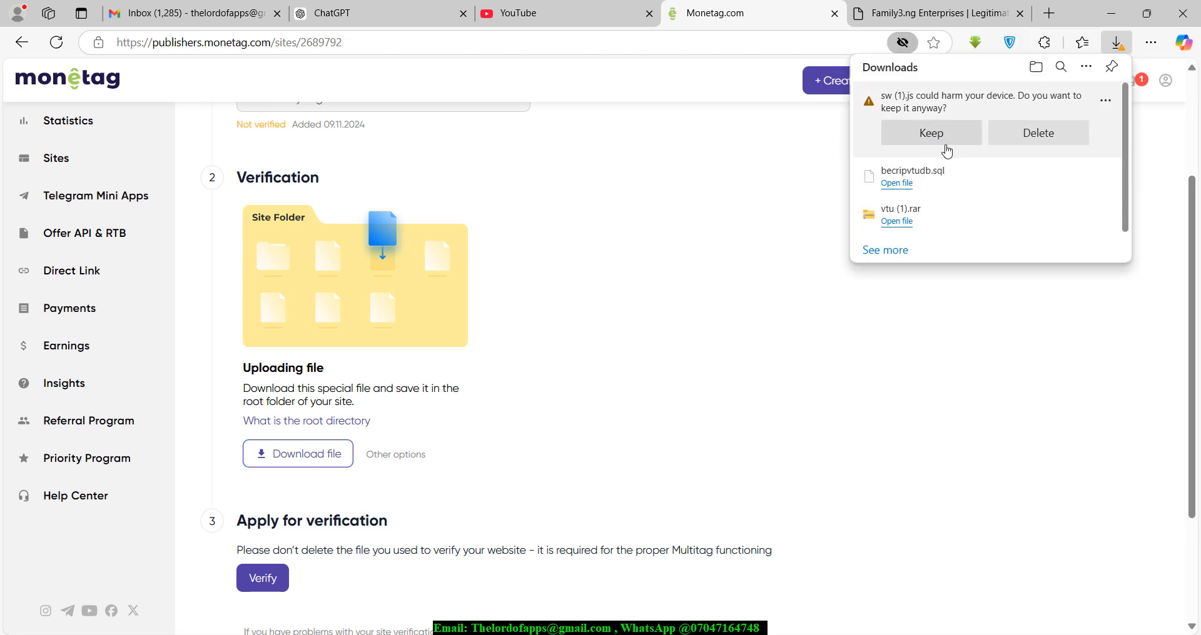
left_click(931, 133)
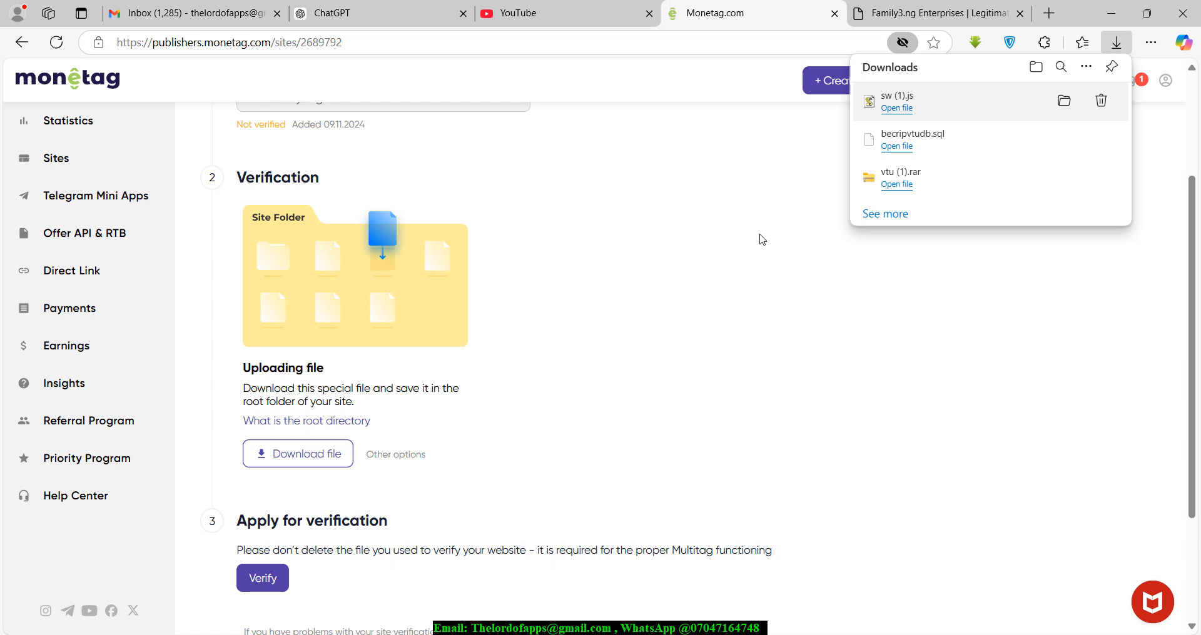
scroll(1172, 375, "down", 3)
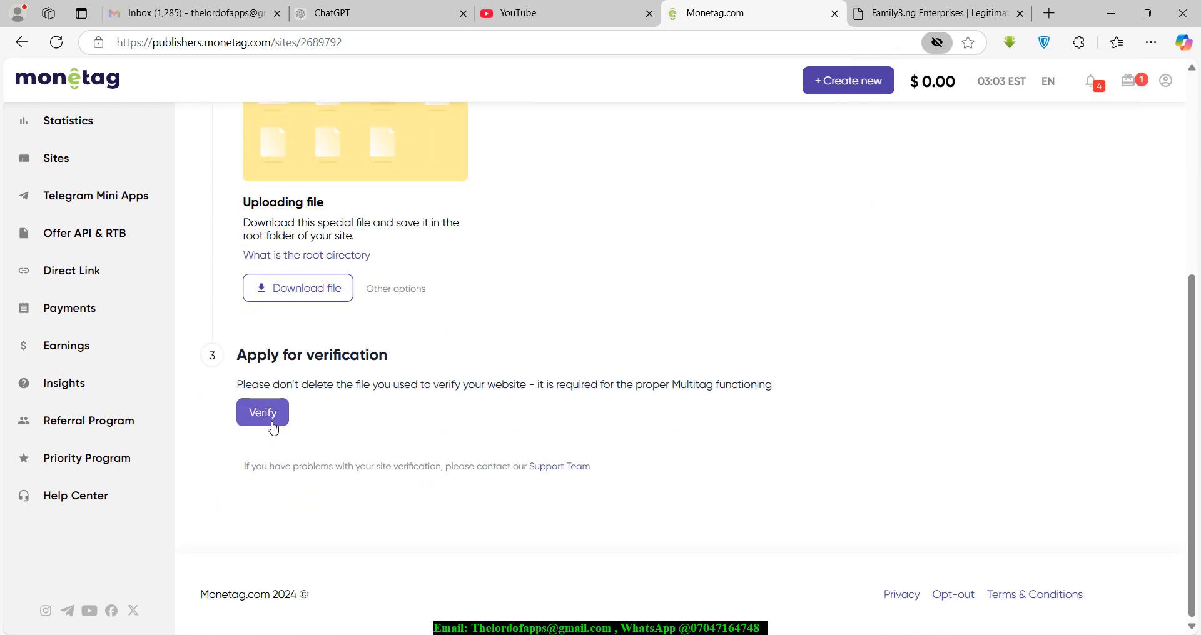
left_click(265, 414)
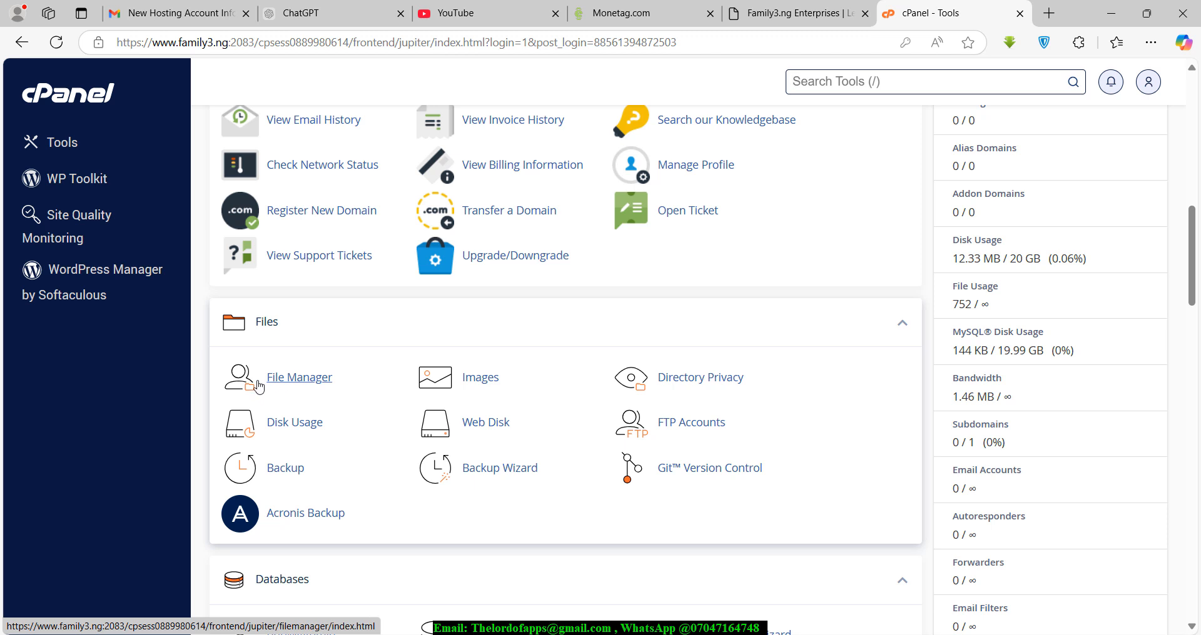
Upload the sw JavaScript file from the Desktop to the public_html folder using cPanel's File Manager
left_click(295, 384)
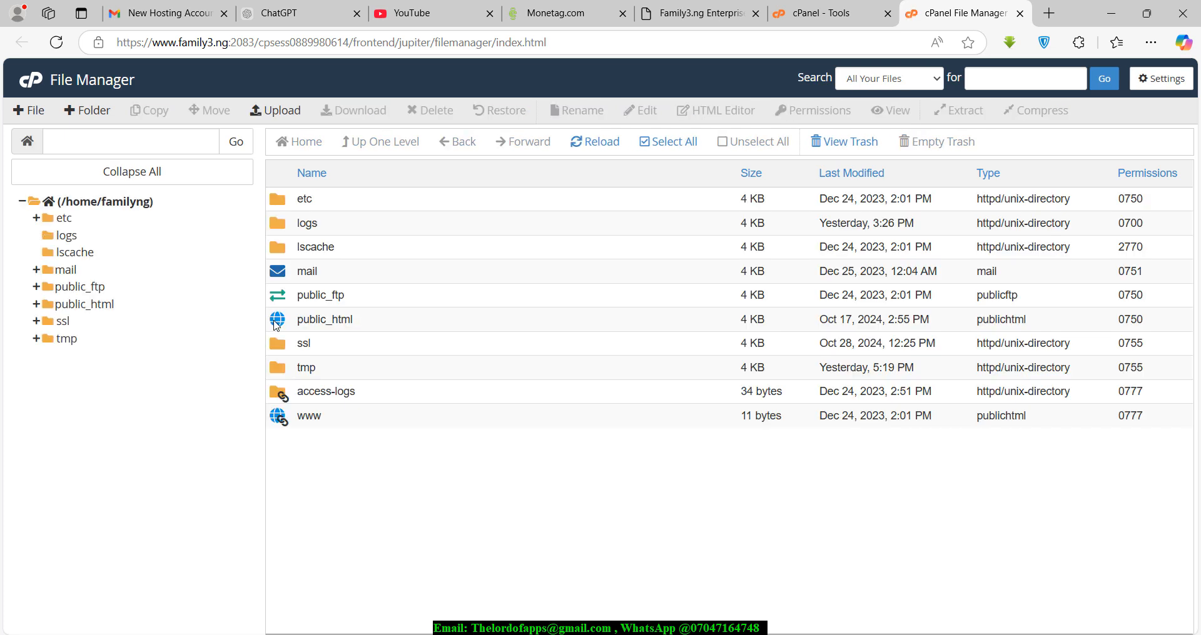
double_click(277, 325)
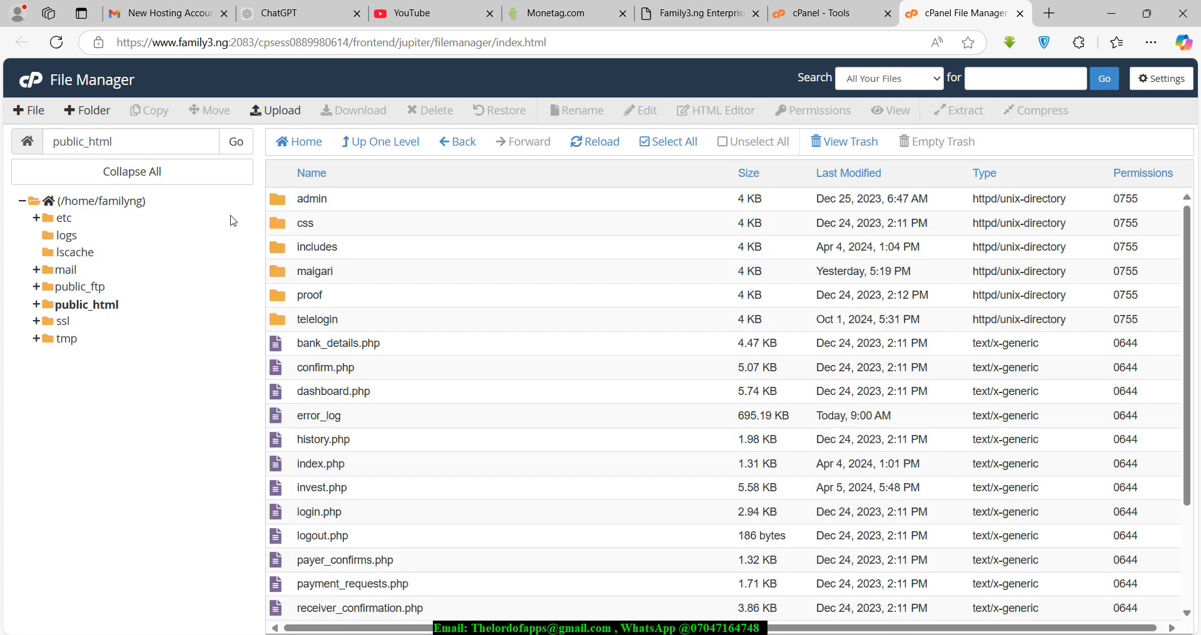
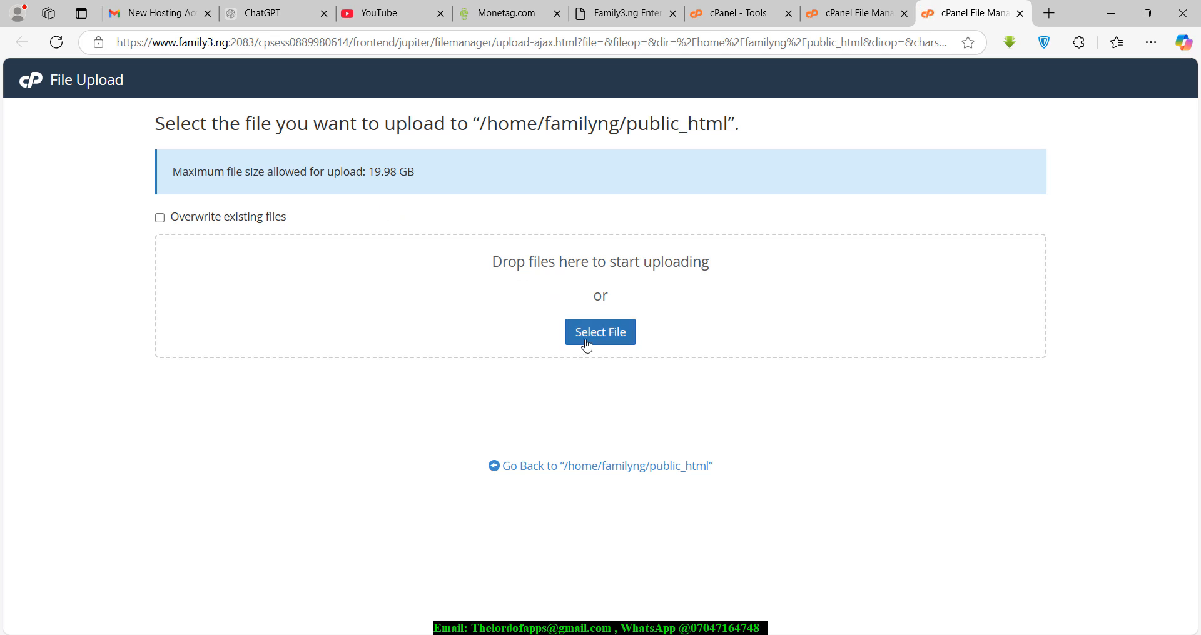
left_click(587, 343)
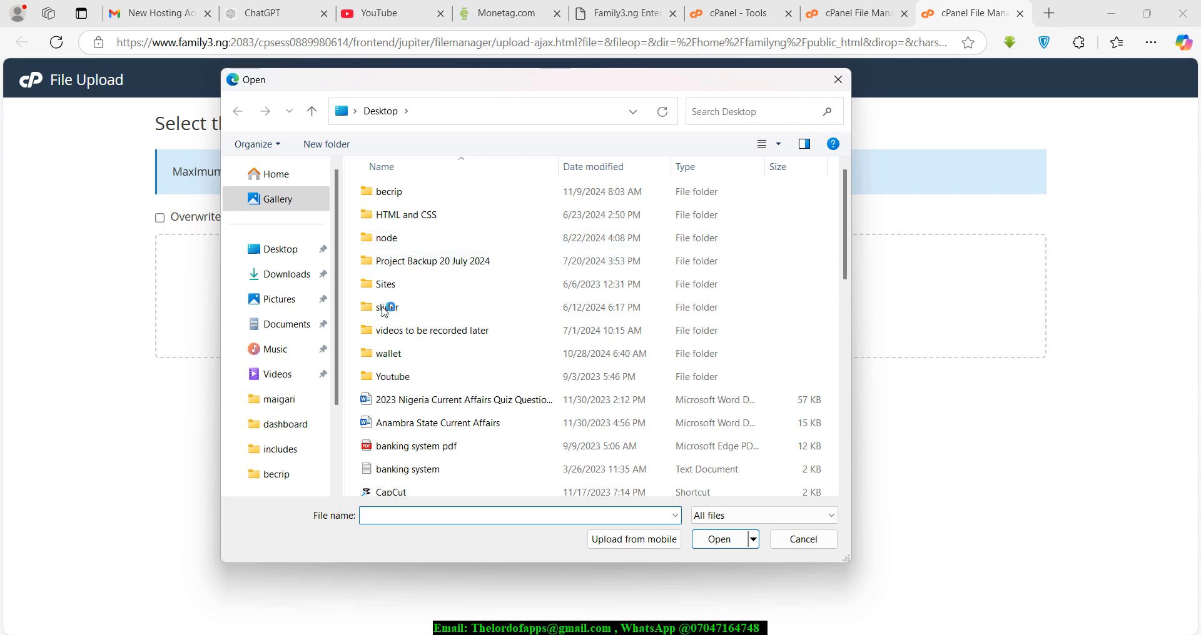
left_click(394, 426)
key("s")
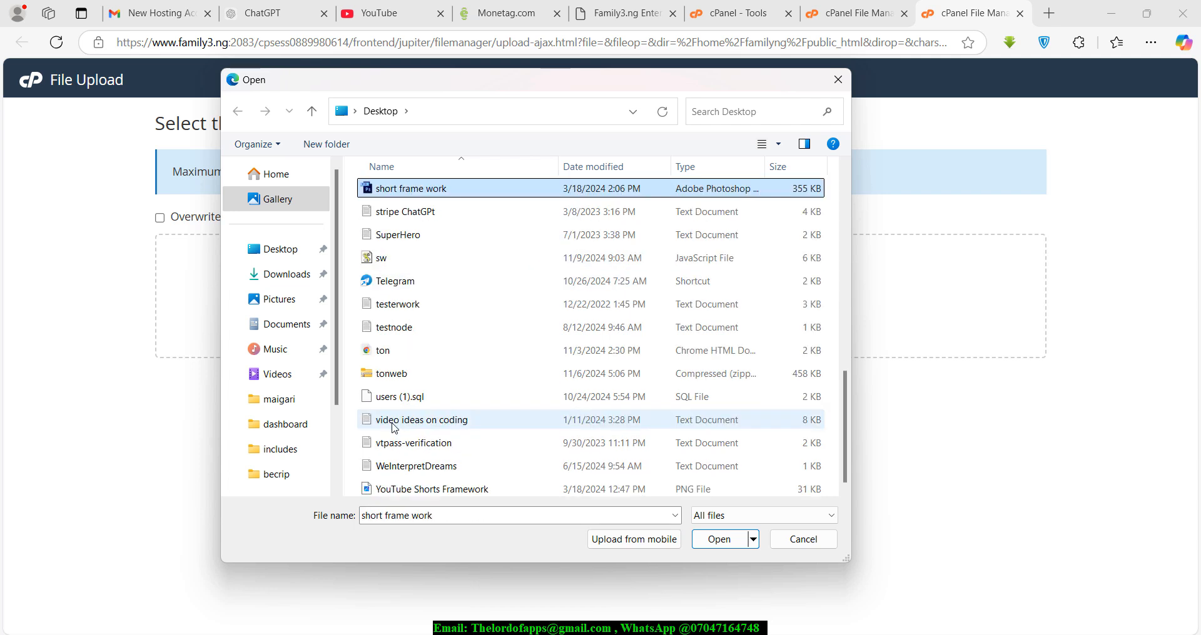
left_click(368, 262)
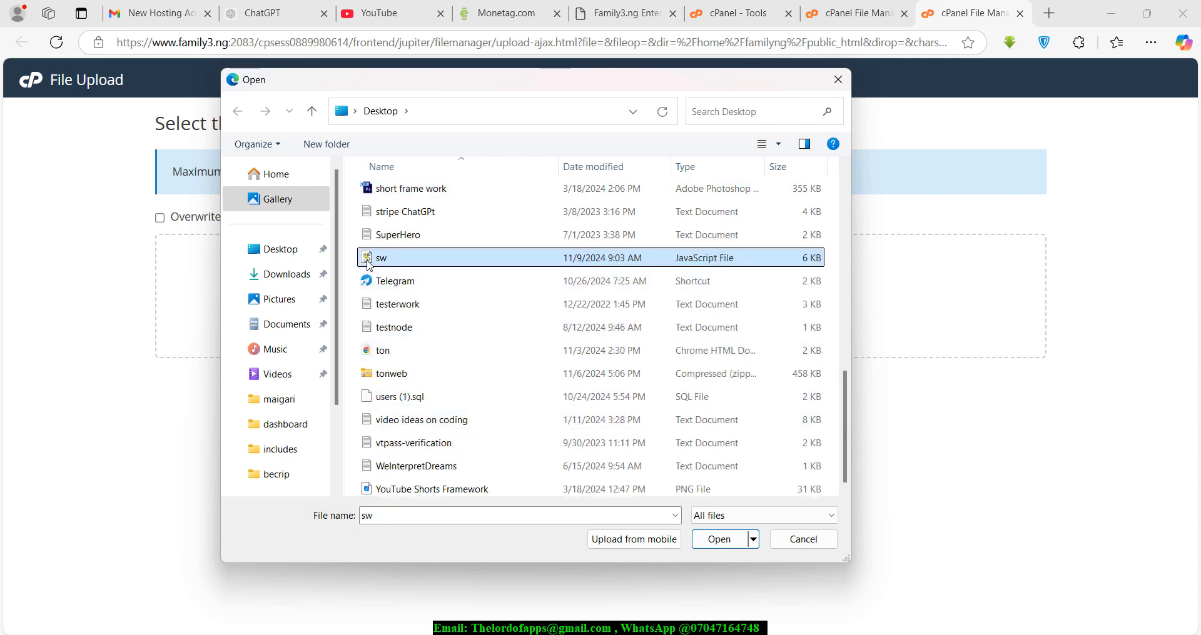
left_click(713, 540)
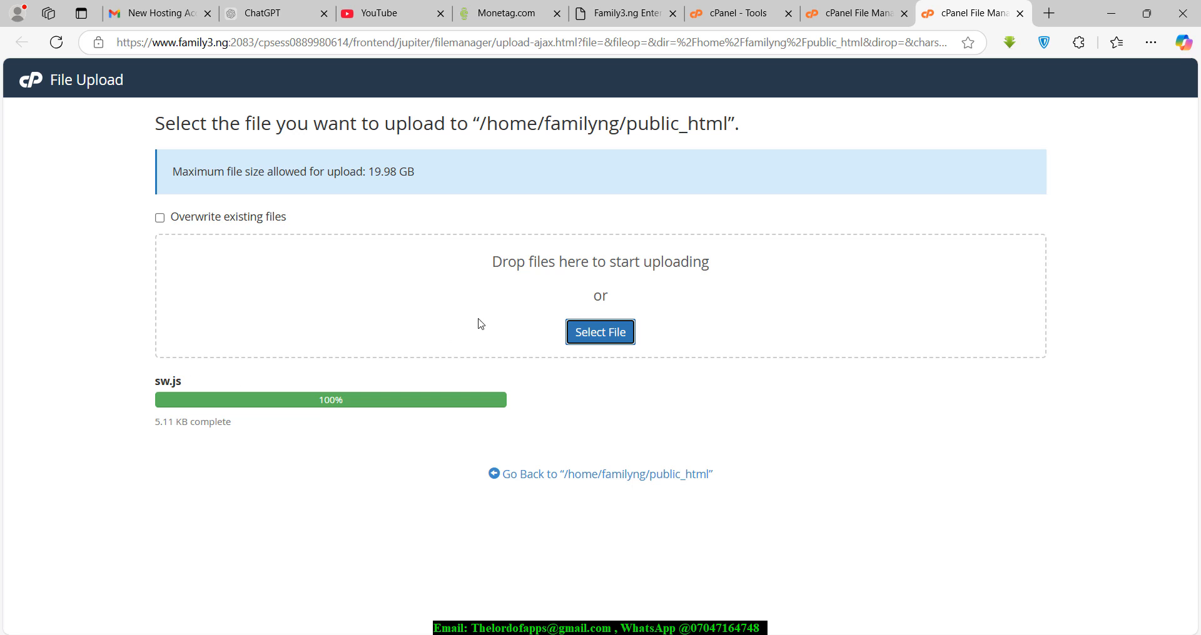
left_click(506, 13)
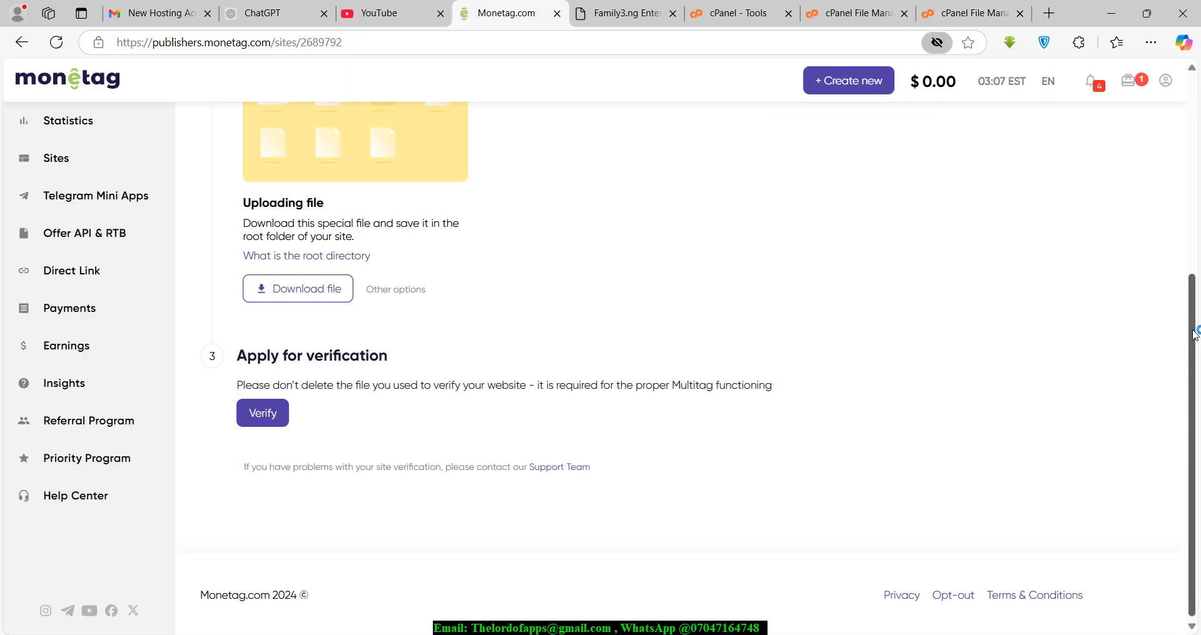
left_click(262, 420)
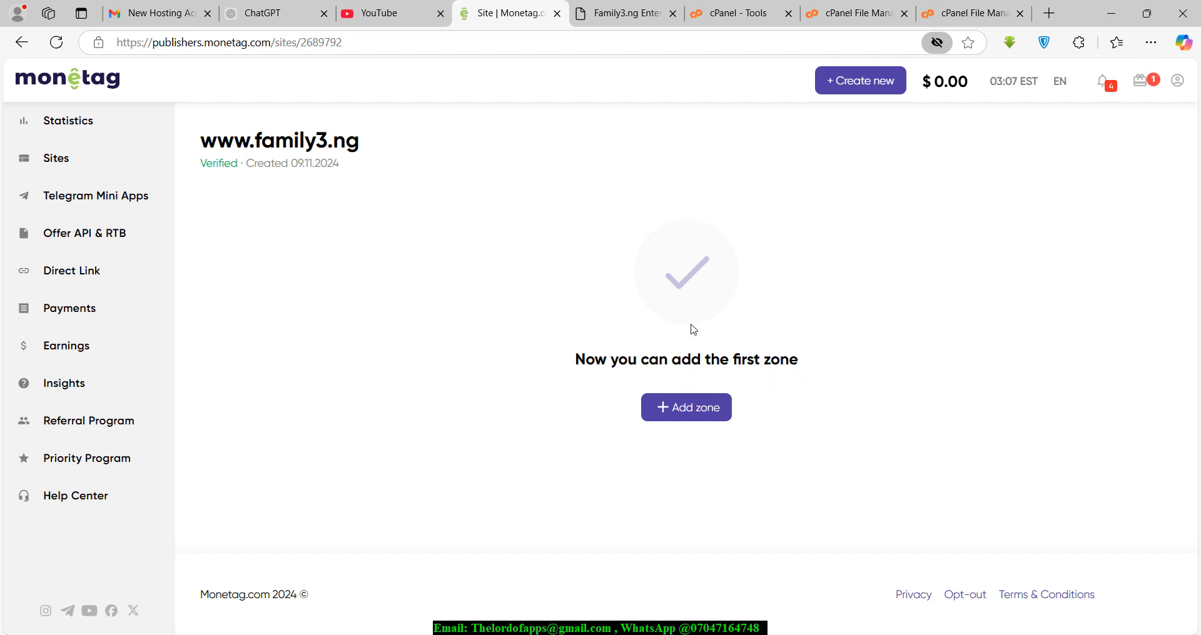
left_click(721, 415)
left_click_drag(212, 164, 241, 167)
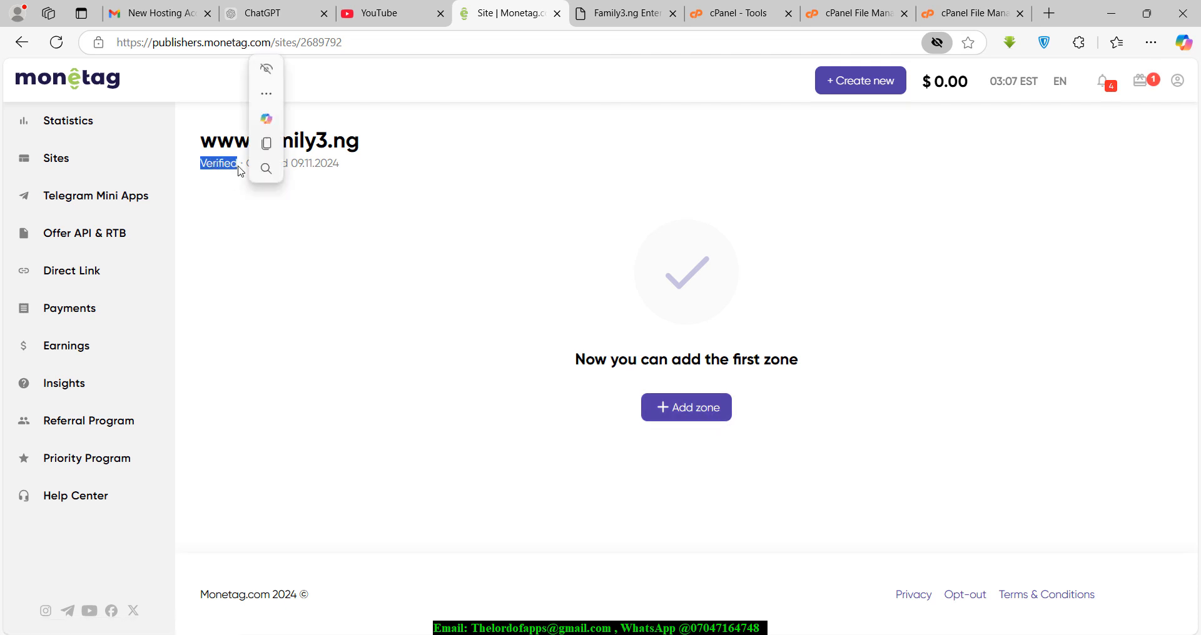
left_click(273, 277)
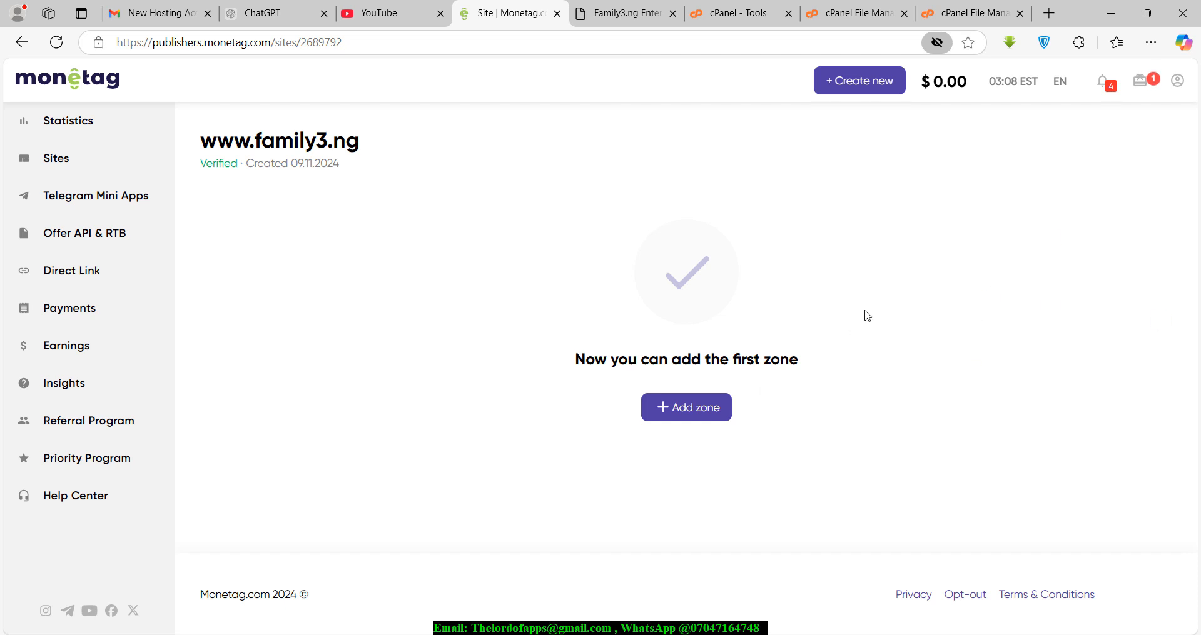
left_click(67, 169)
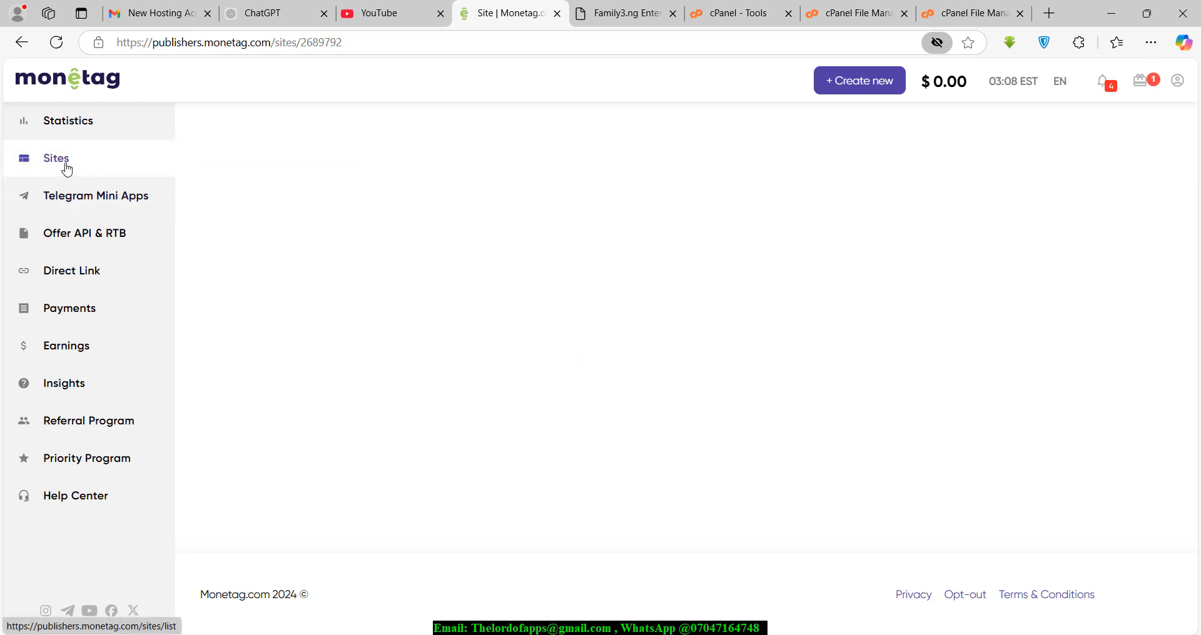